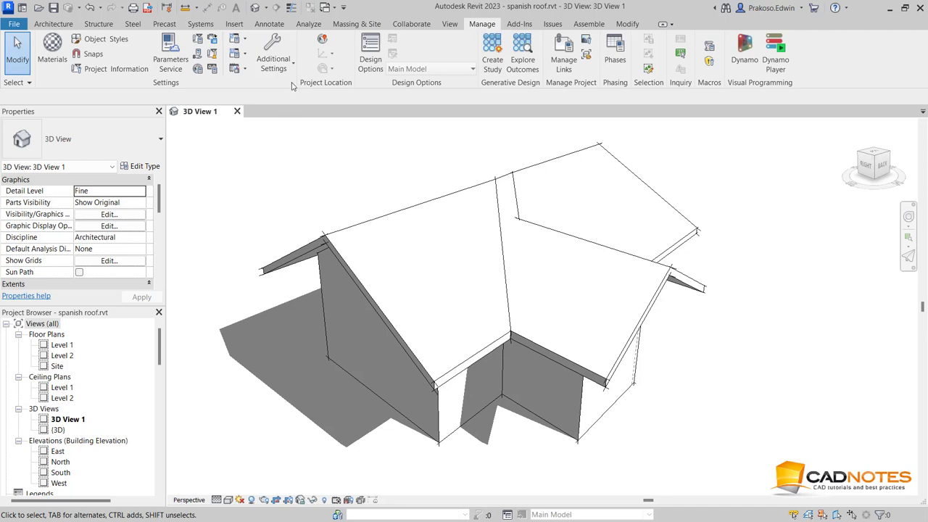
Start a new fill pattern of the Model type in the project's fill pattern settings.
{"action": "left_click", "coordinate": [279, 64]}
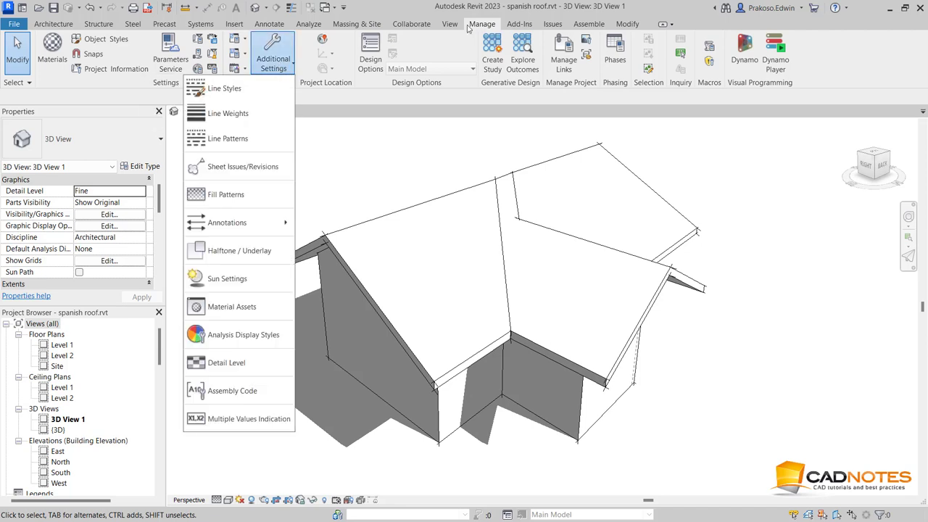
{"action": "left_click", "coordinate": [279, 64]}
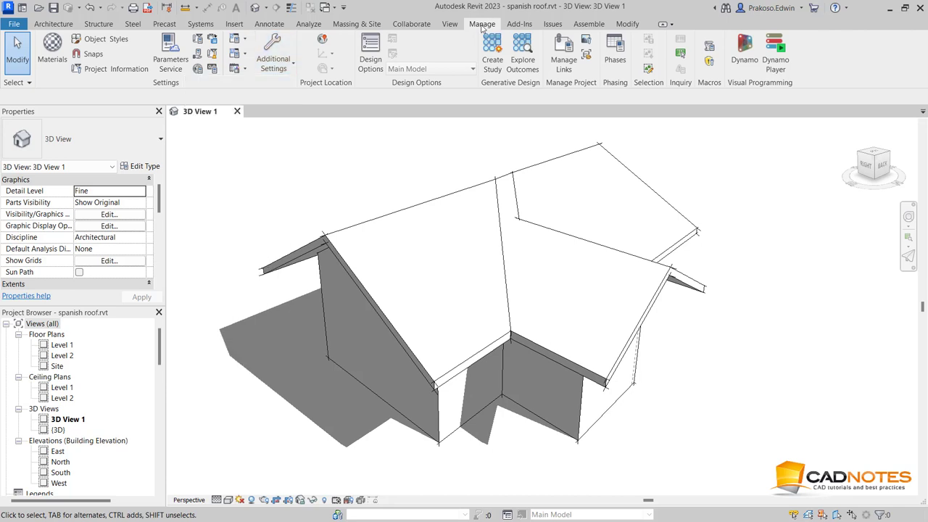
{"action": "left_click", "coordinate": [280, 58]}
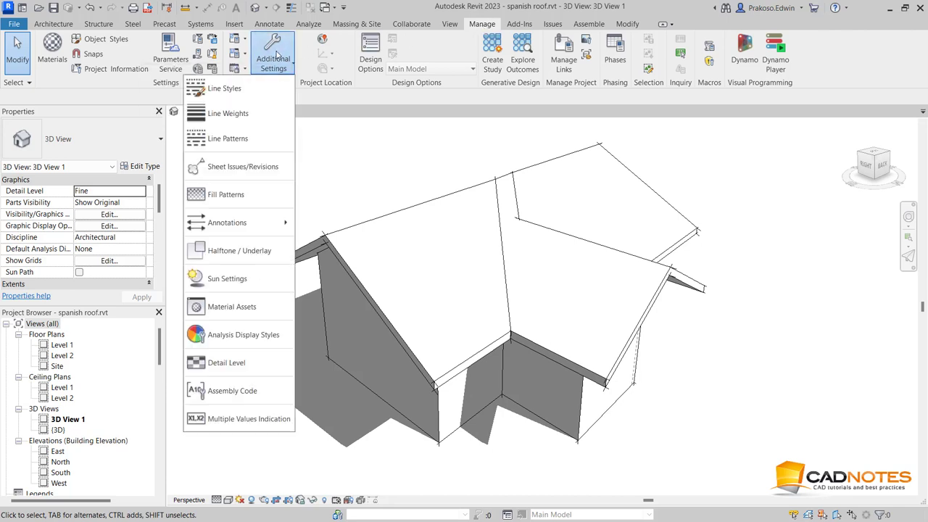
{"action": "left_click", "coordinate": [236, 196]}
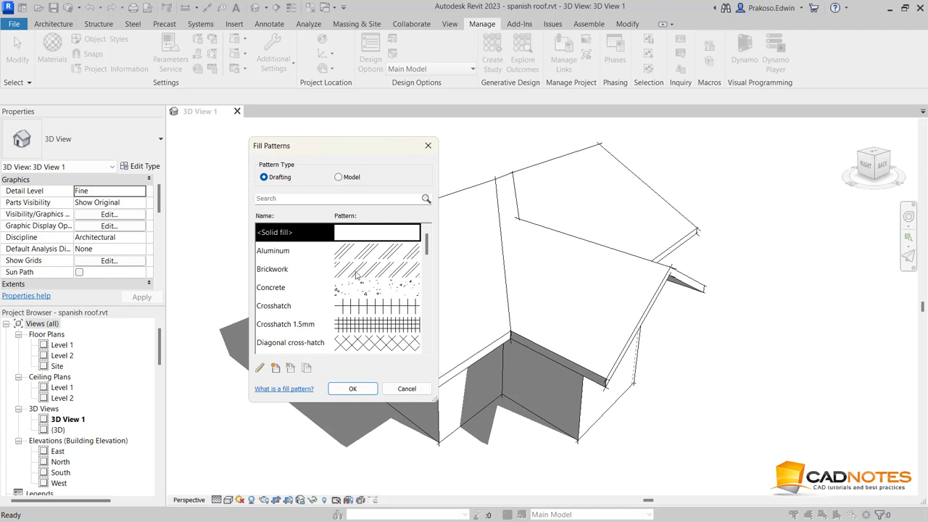
{"action": "left_click", "coordinate": [339, 178]}
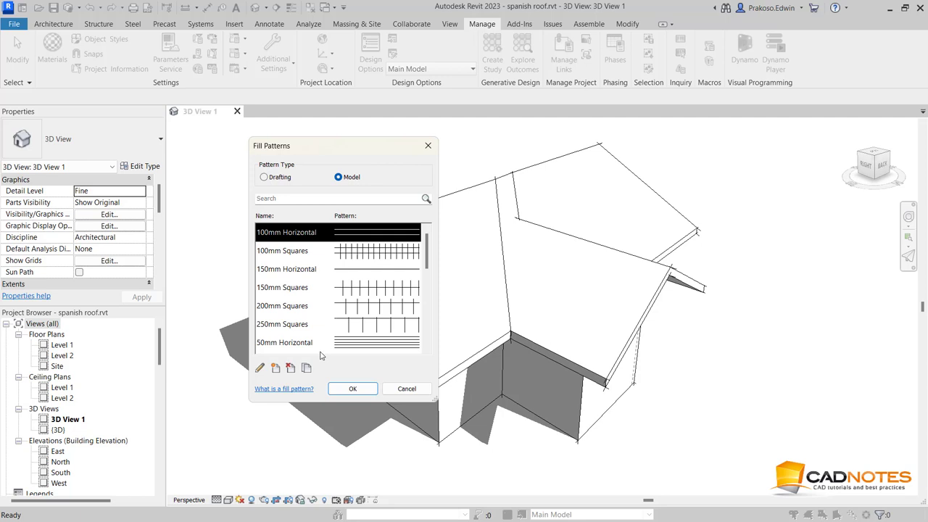
{"action": "left_click", "coordinate": [274, 369]}
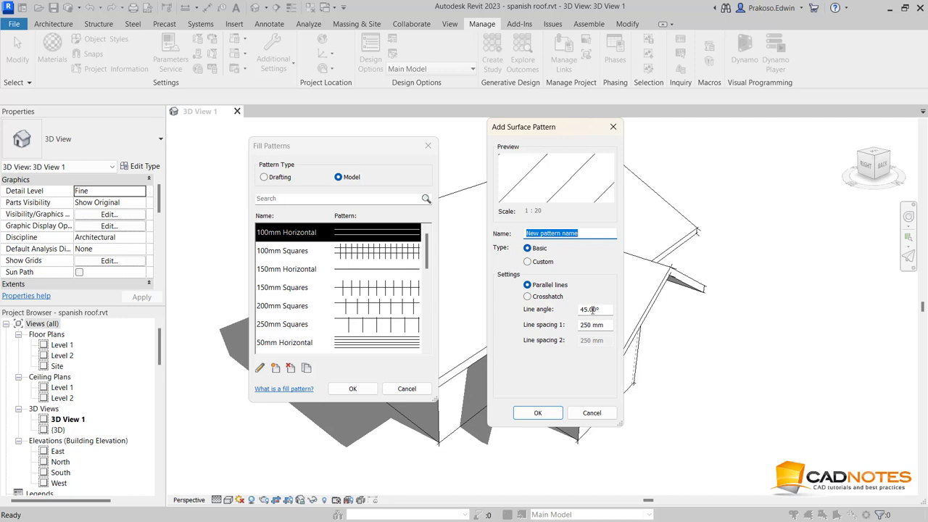
Make the new surface pattern Custom and import spanish_tile_roof.PAT from the ACAD PAT folder.
{"action": "left_click", "coordinate": [536, 297]}
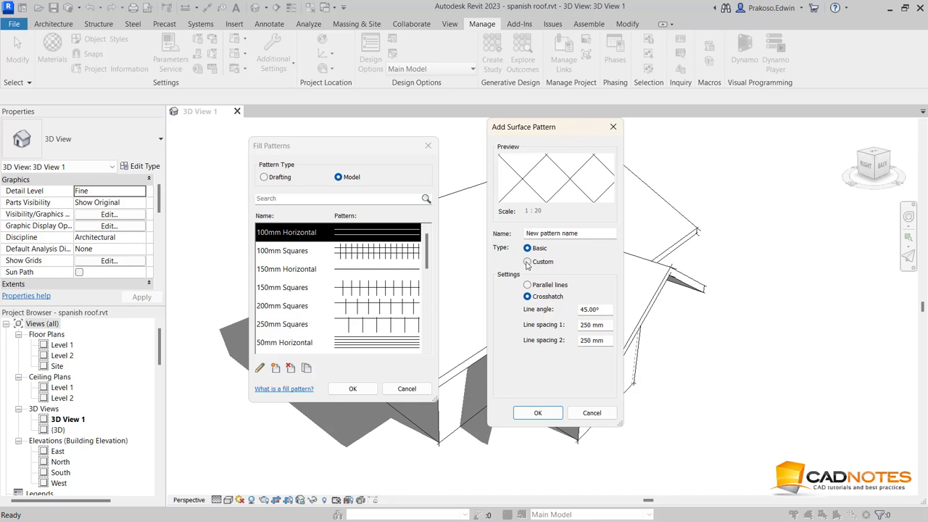
{"action": "left_click", "coordinate": [527, 261]}
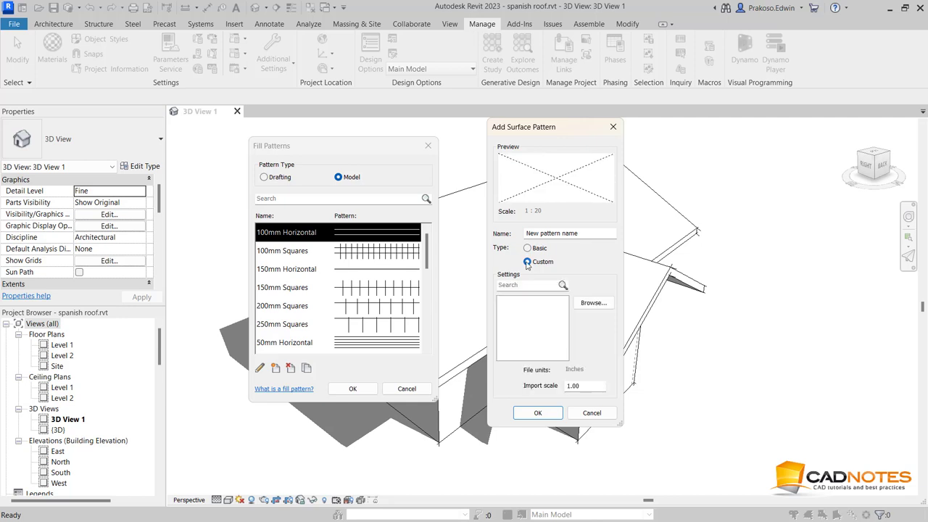
{"action": "left_click", "coordinate": [593, 304]}
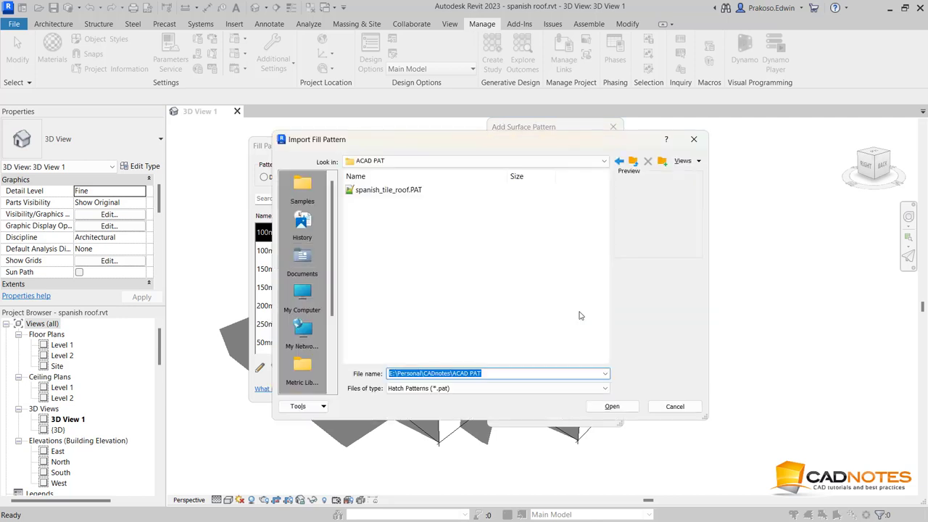
{"action": "left_click", "coordinate": [410, 218]}
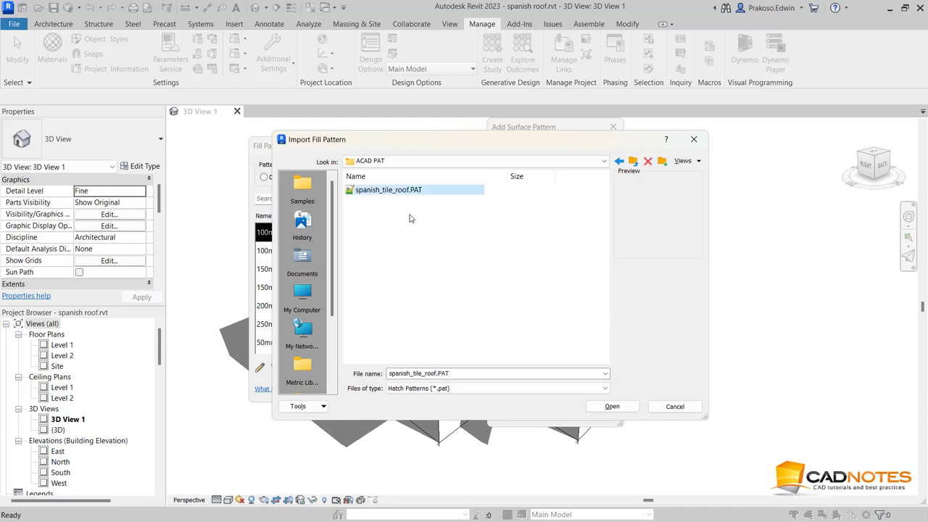
{"action": "left_click", "coordinate": [611, 407]}
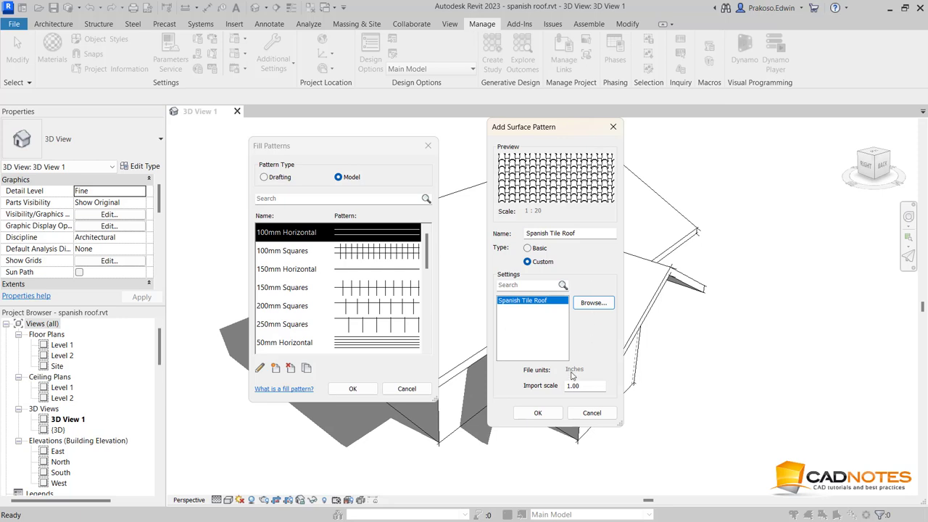
Switch to Notepad++ to examine the pattern name and the ;%TYPE=MODEL line in spanish_tile_roof.PAT, and return to Revit.
{"action": "left_click", "coordinate": [545, 234]}
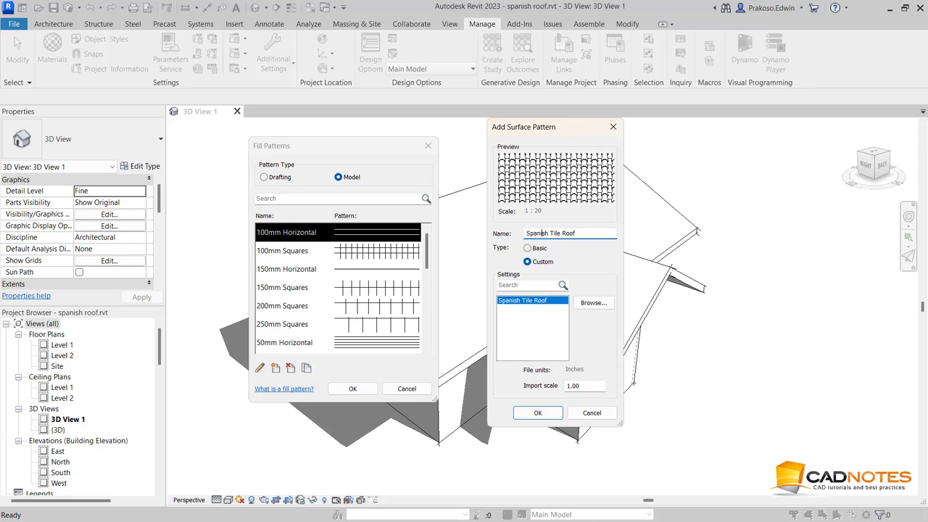
{"action": "key", "text": "alt+Tab"}
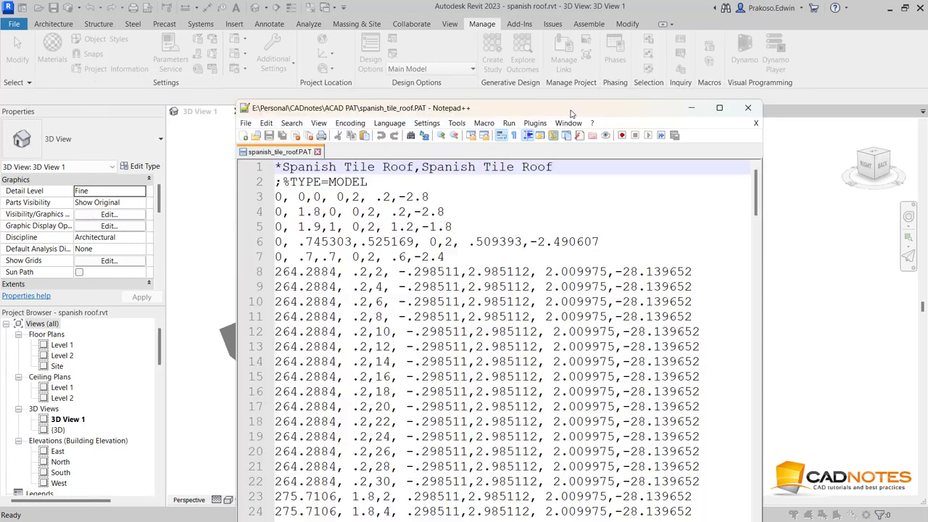
{"action": "left_click", "coordinate": [503, 185]}
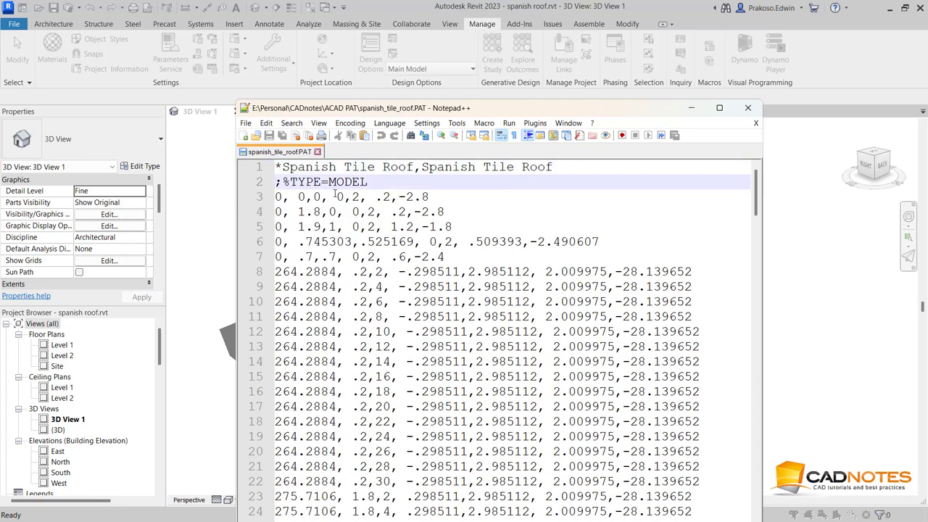
{"action": "left_click_drag", "start_coordinate": [379, 182], "coordinate": [274, 183]}
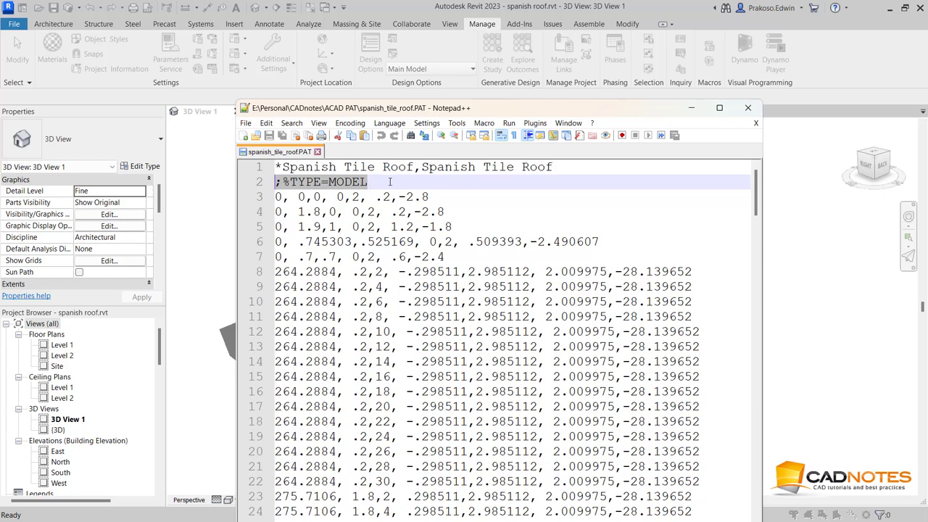
{"action": "left_click", "coordinate": [283, 182]}
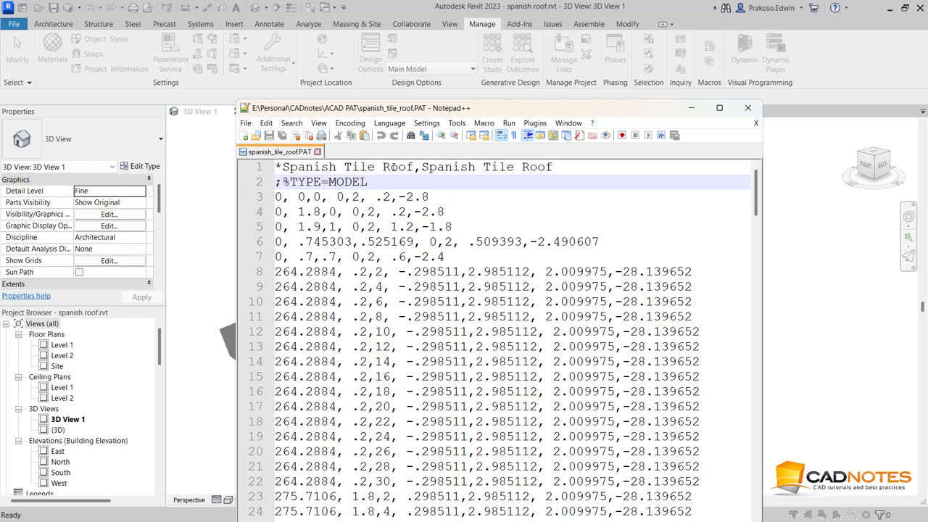
{"action": "left_click", "coordinate": [691, 107]}
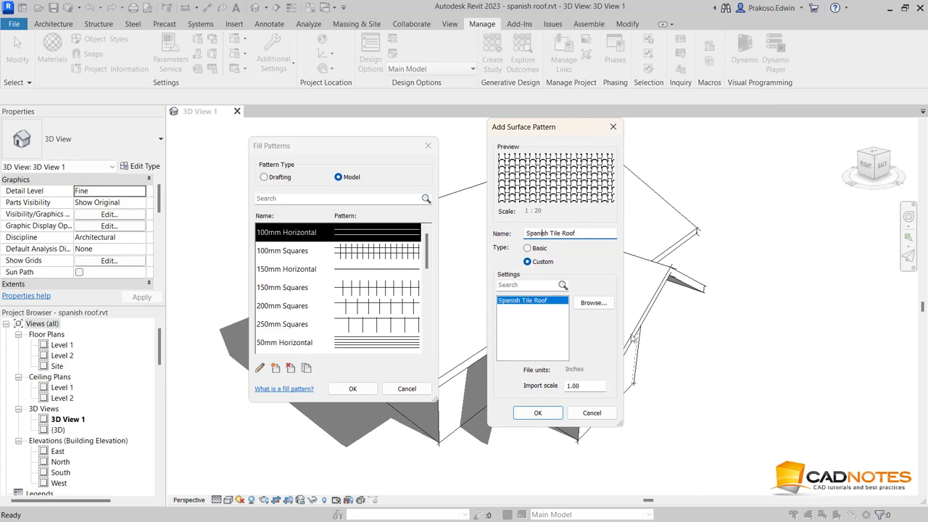
Set the Spanish Tile Roof pattern's import scale to 2.54 and save it to the project's fill patterns.
{"action": "left_click", "coordinate": [580, 385]}
{"action": "type", "text": "2."}
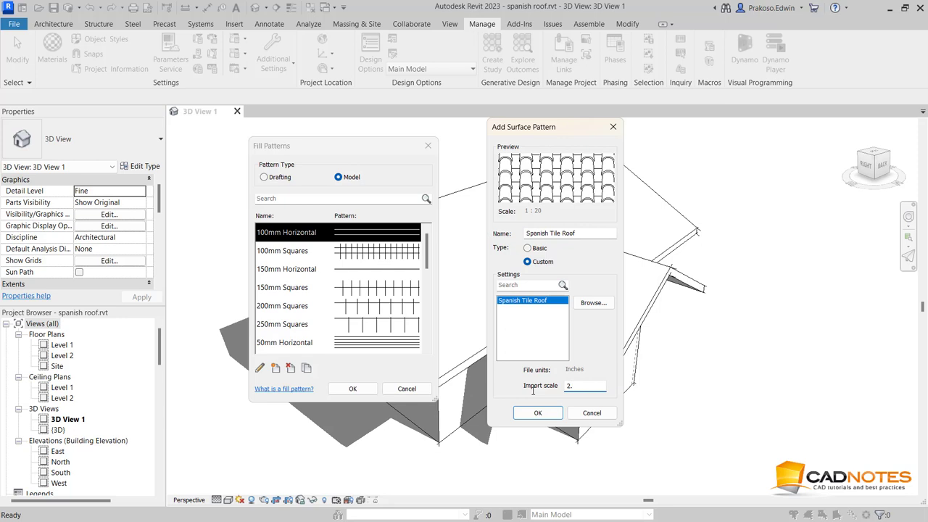
{"action": "type", "text": "54"}
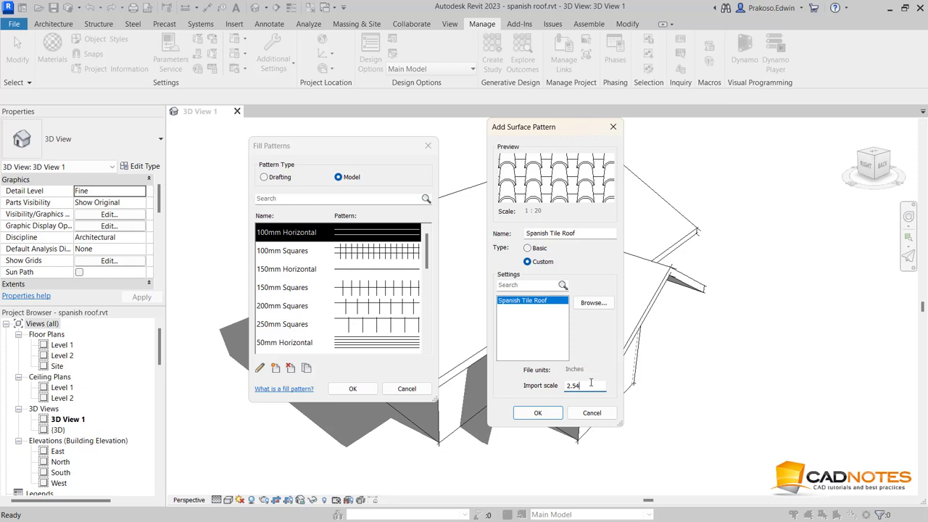
{"action": "left_click", "coordinate": [538, 414]}
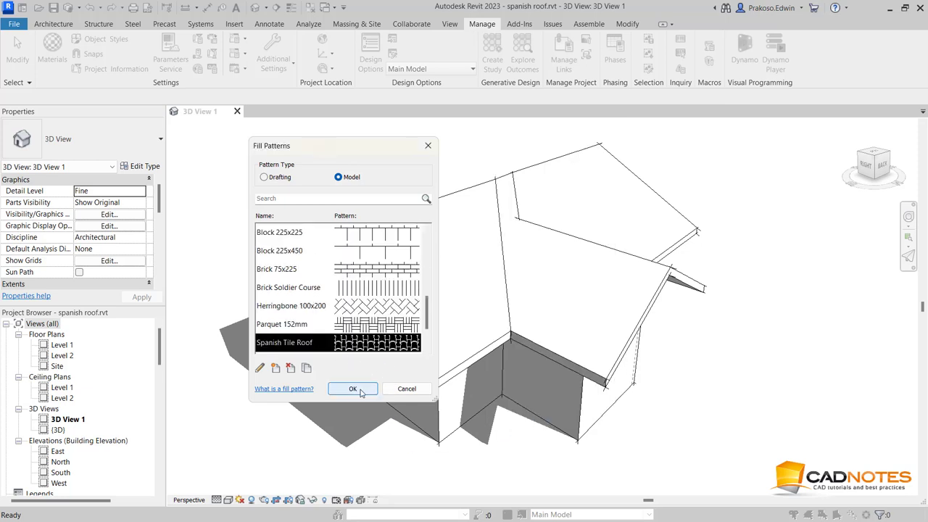
{"action": "left_click", "coordinate": [353, 389]}
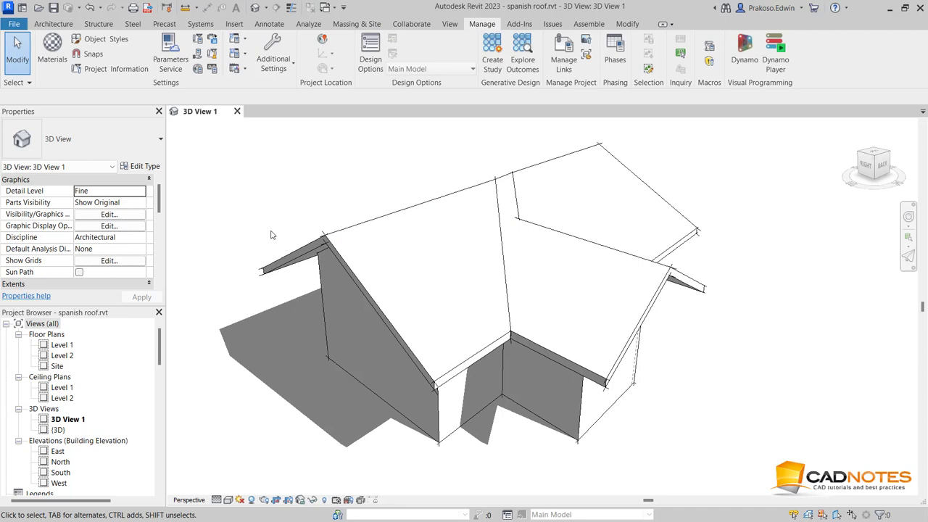
Create a new project material and name it Spanish Tile Roof.
{"action": "left_click", "coordinate": [58, 65]}
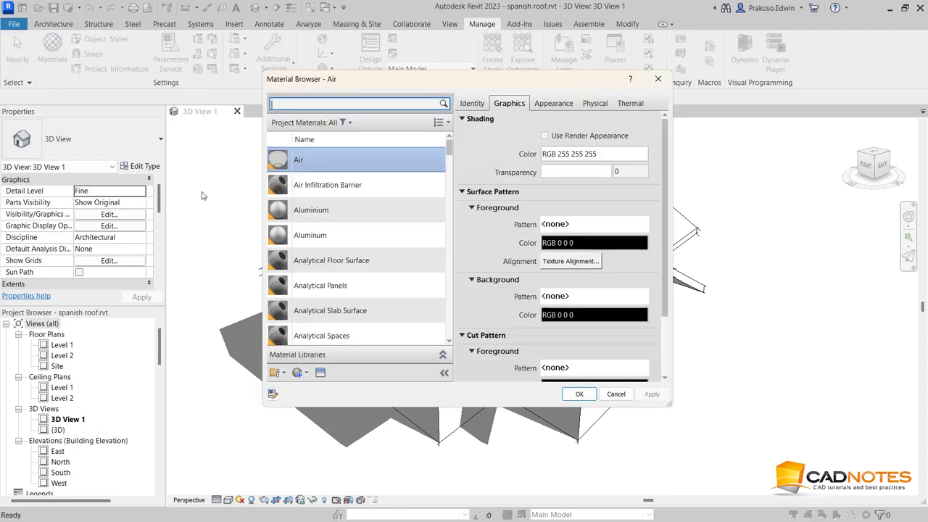
{"action": "left_click", "coordinate": [300, 373]}
{"action": "left_click", "coordinate": [317, 391]}
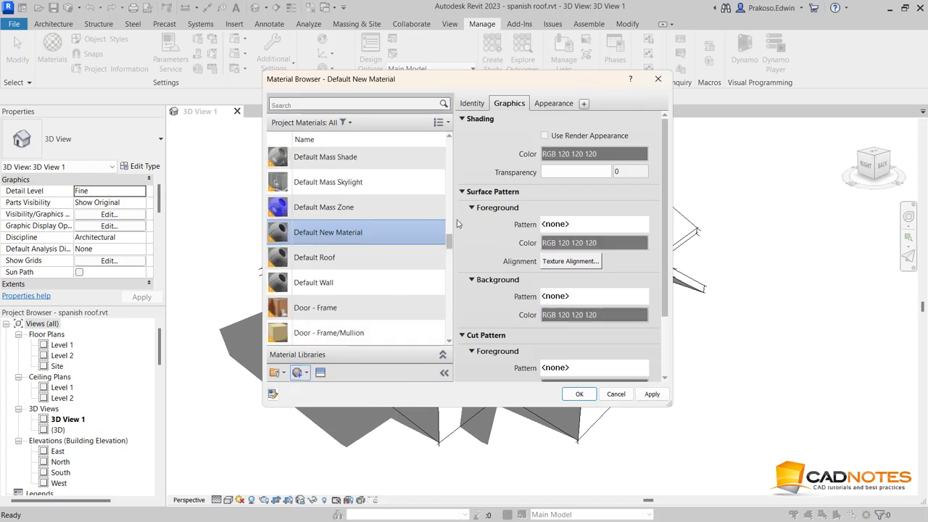
{"action": "left_click", "coordinate": [472, 104]}
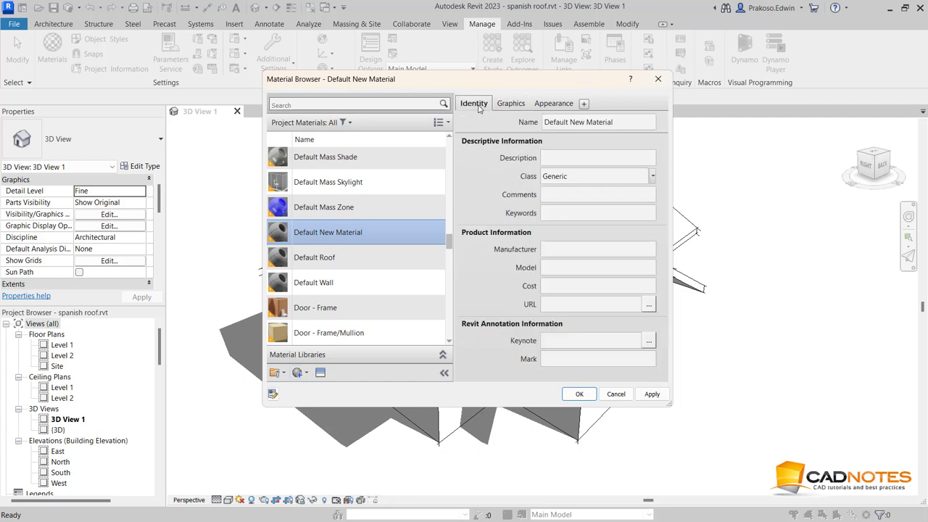
{"action": "triple_click", "coordinate": [626, 120]}
{"action": "left_click_drag", "start_coordinate": [626, 121], "coordinate": [490, 121]}
{"action": "type", "text": "Spanish Tile Roof"}
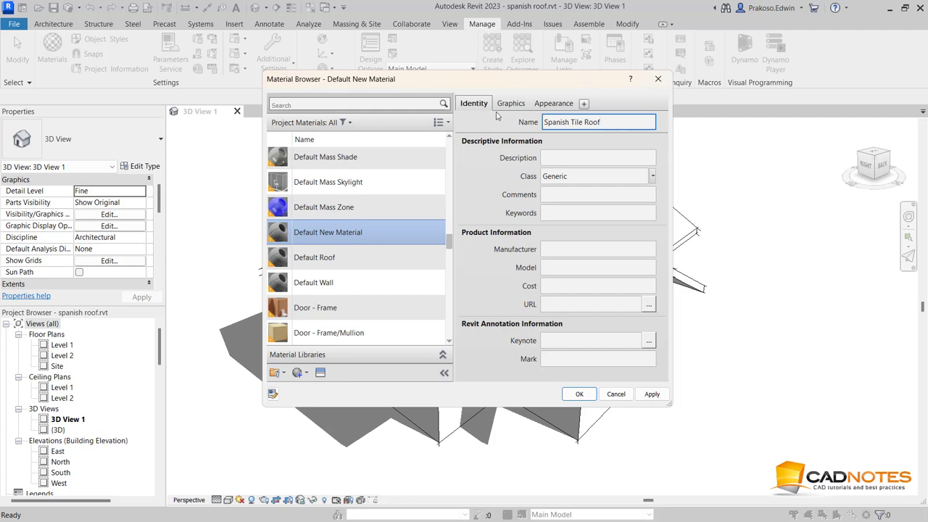
Assign the Spanish Tile Roof model pattern as the new material's foreground surface pattern.
{"action": "left_click", "coordinate": [510, 104]}
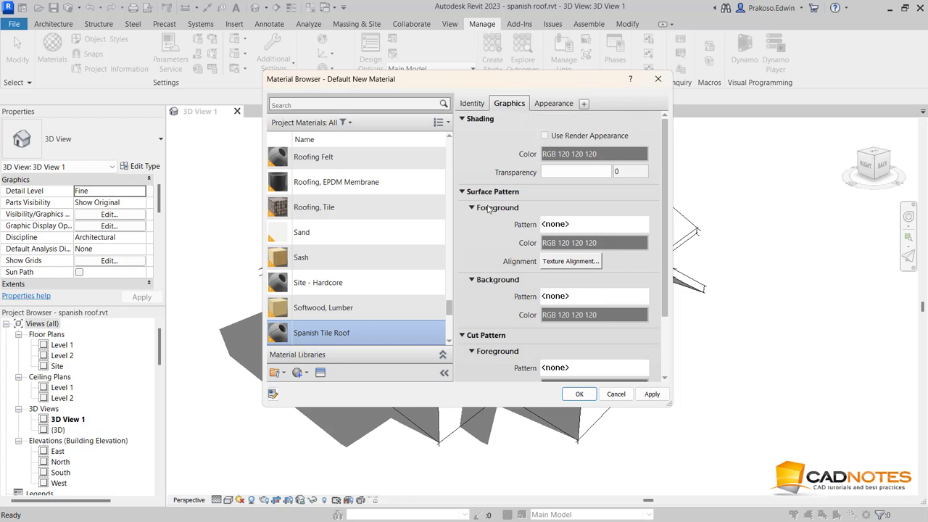
{"action": "left_click", "coordinate": [572, 227]}
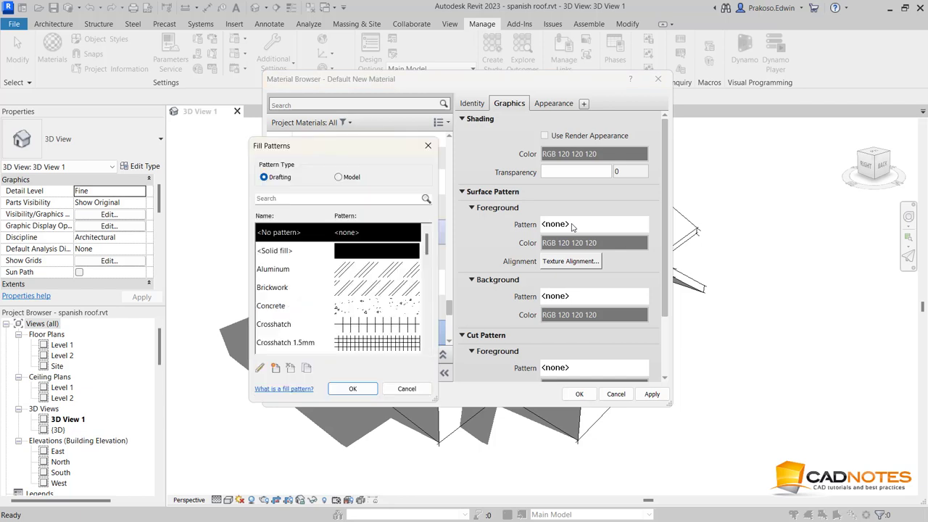
{"action": "left_click", "coordinate": [340, 178]}
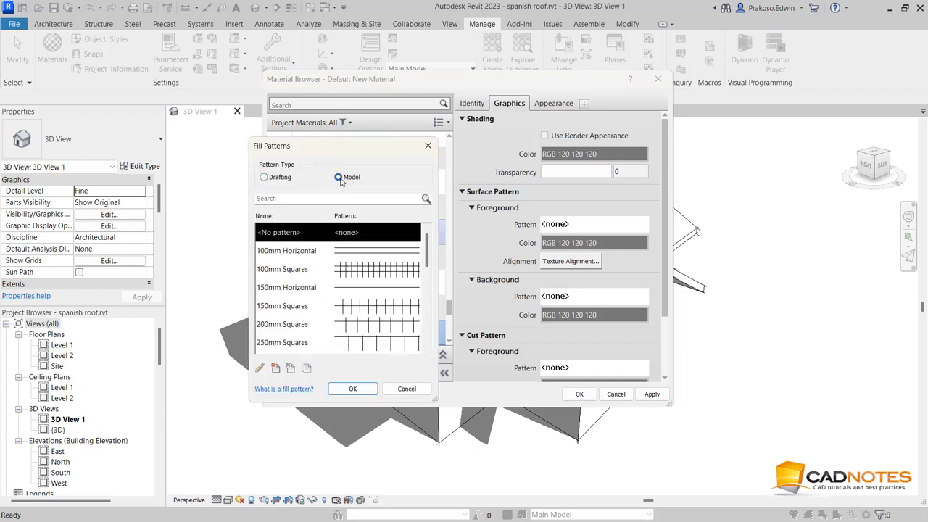
{"action": "scroll", "coordinate": [354, 276], "scroll_direction": "down", "scroll_amount": 3}
{"action": "scroll", "coordinate": [354, 276], "scroll_direction": "down", "scroll_amount": 3}
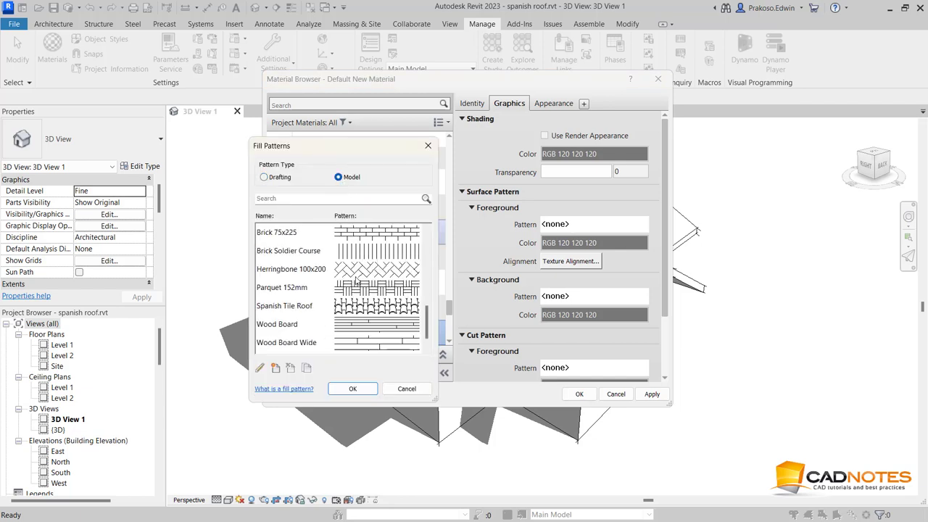
{"action": "left_click", "coordinate": [345, 288]}
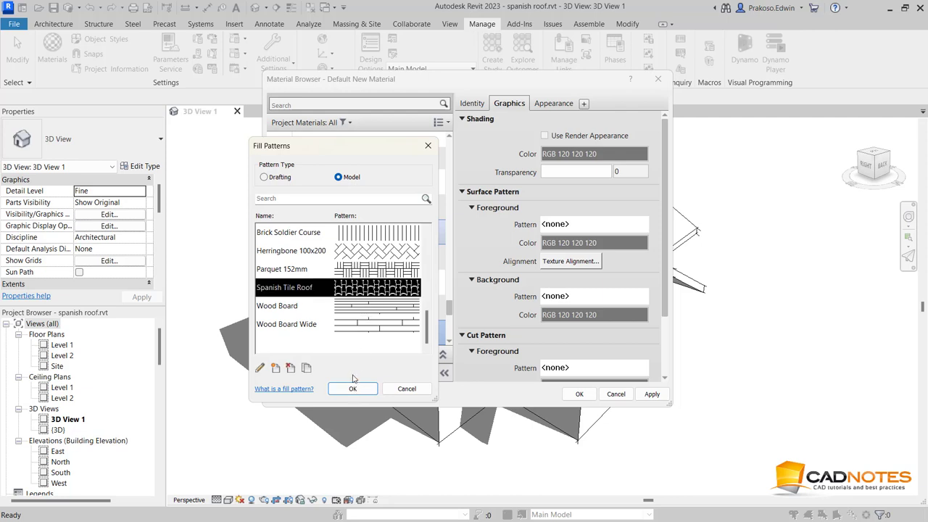
{"action": "left_click", "coordinate": [351, 390]}
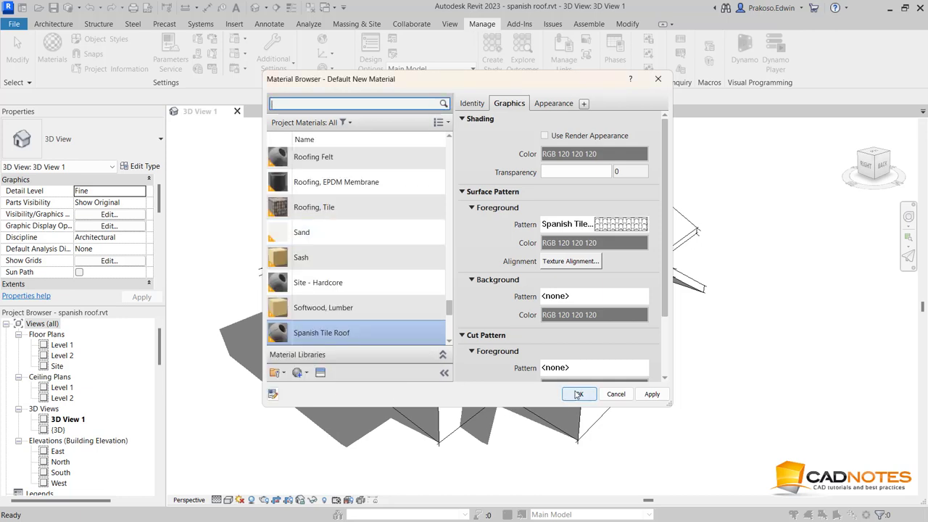
Darken the material's foreground surface pattern color to RGB 91 91 91 and save the material.
{"action": "left_click", "coordinate": [586, 243]}
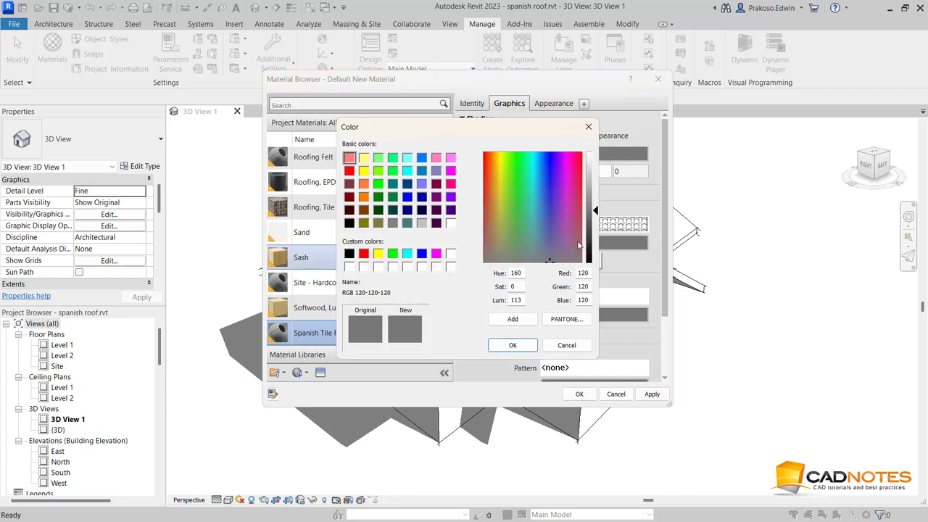
{"action": "mouse_move", "coordinate": [594, 229]}
{"action": "left_mouse_down"}
{"action": "mouse_move", "coordinate": [593, 212]}
{"action": "mouse_move", "coordinate": [593, 223]}
{"action": "left_mouse_up"}
{"action": "left_click", "coordinate": [513, 346]}
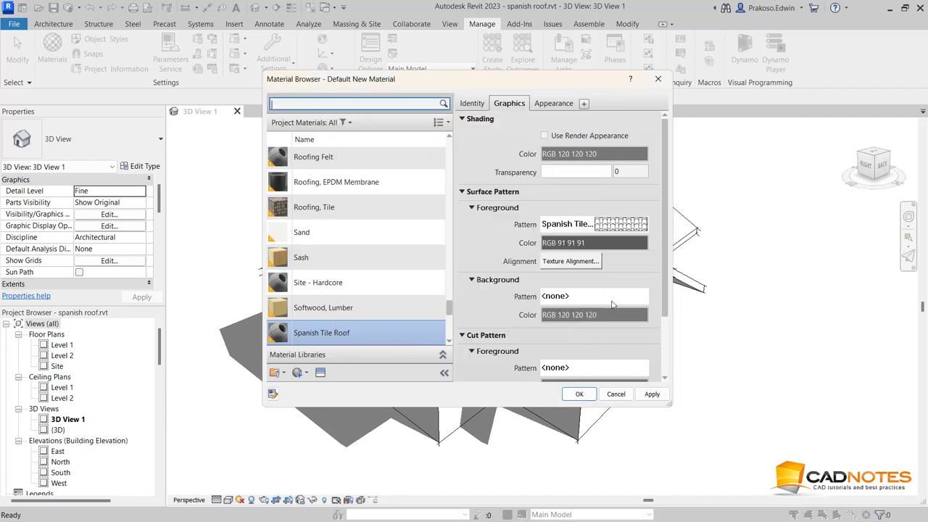
{"action": "left_click", "coordinate": [579, 394]}
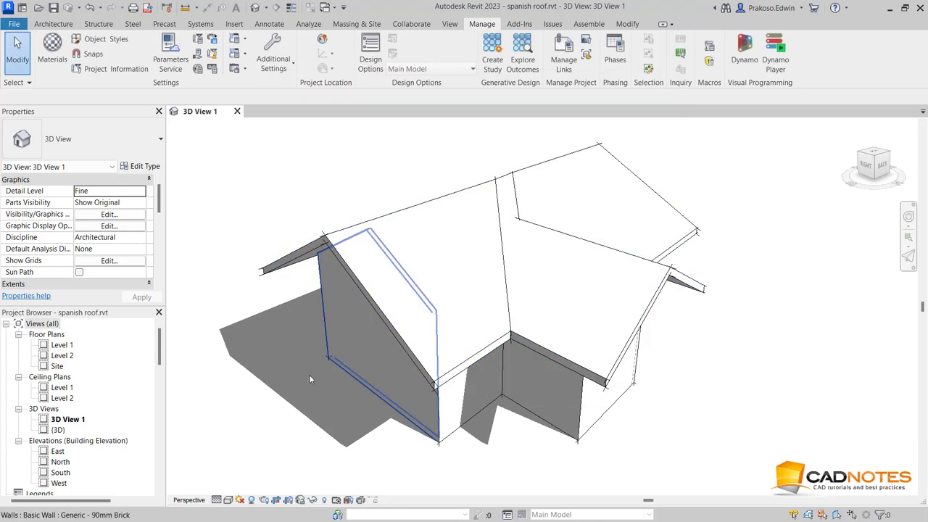
Duplicate the roof's Generic - 125mm type and name the copy Spanish Tile Roof.
{"action": "left_click", "coordinate": [347, 255]}
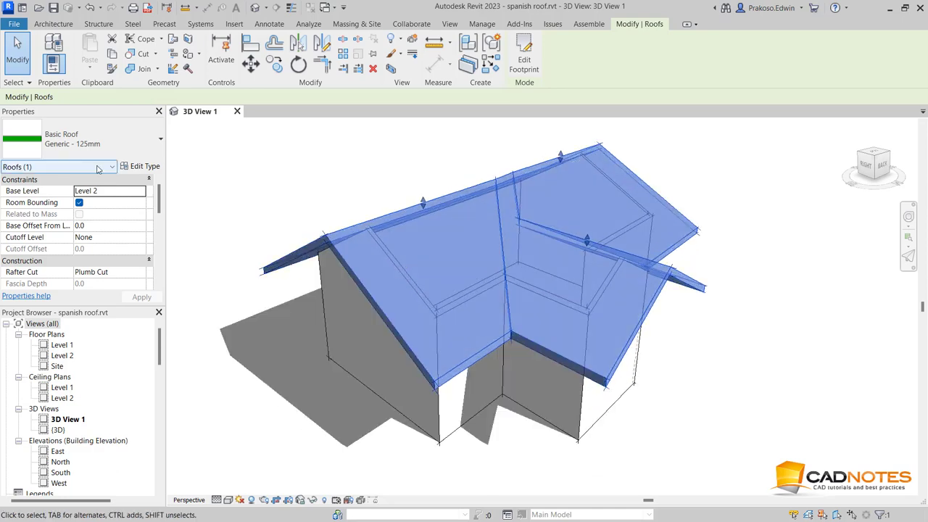
{"action": "left_click", "coordinate": [142, 166]}
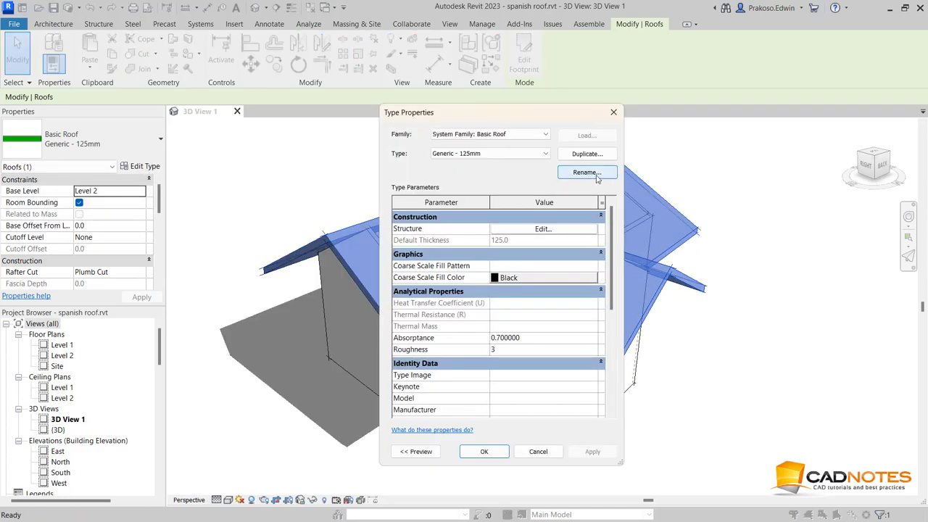
{"action": "left_click", "coordinate": [586, 154]}
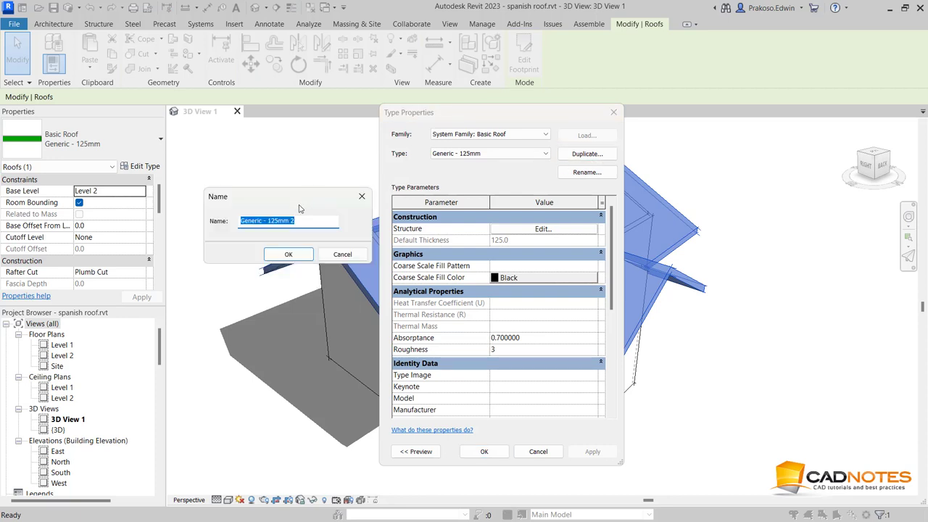
{"action": "type", "text": "Spanish Tile Roof"}
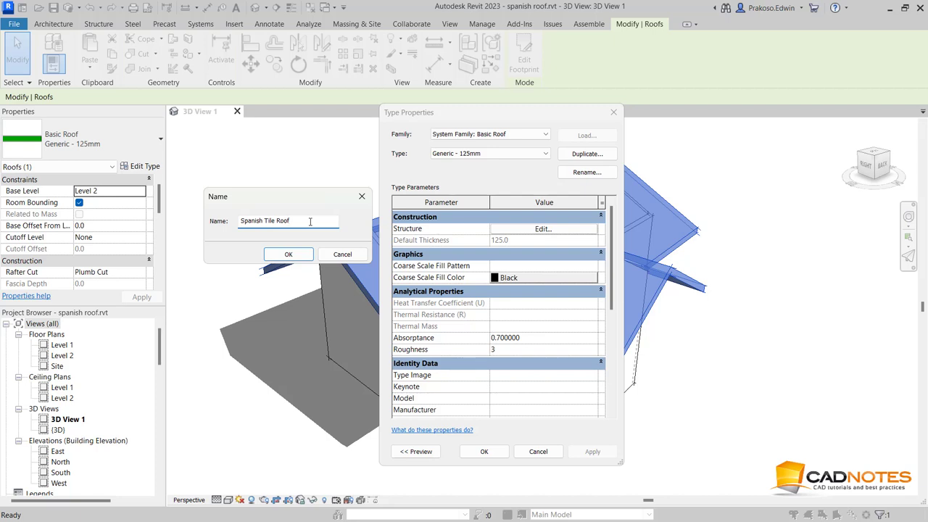
{"action": "left_click", "coordinate": [289, 253]}
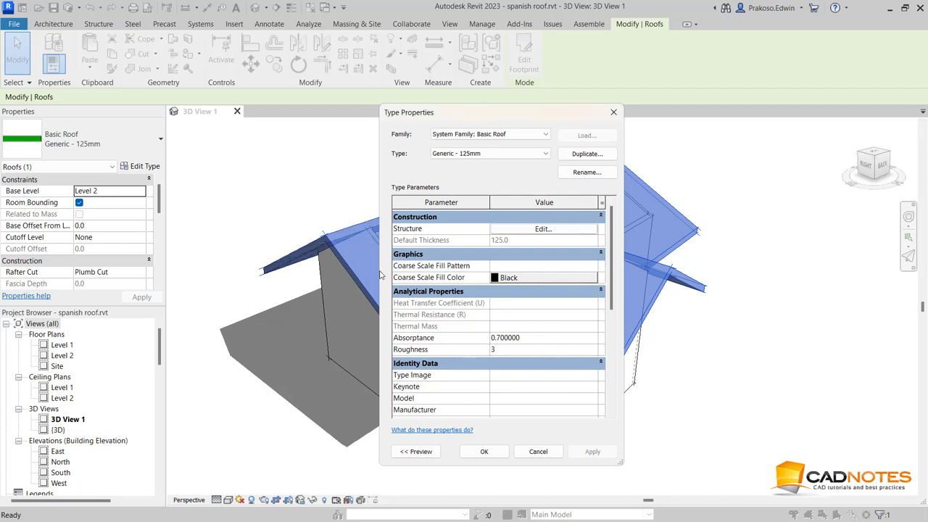
Insert a layer above the upper core boundary in the roof type's structure and set its function to Finish 1 [4].
{"action": "left_click", "coordinate": [550, 230]}
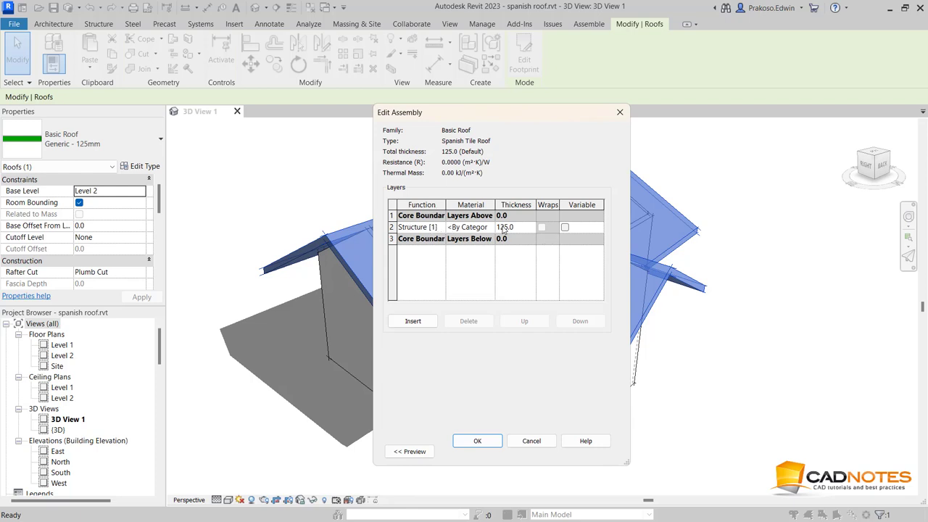
{"action": "left_click", "coordinate": [413, 322]}
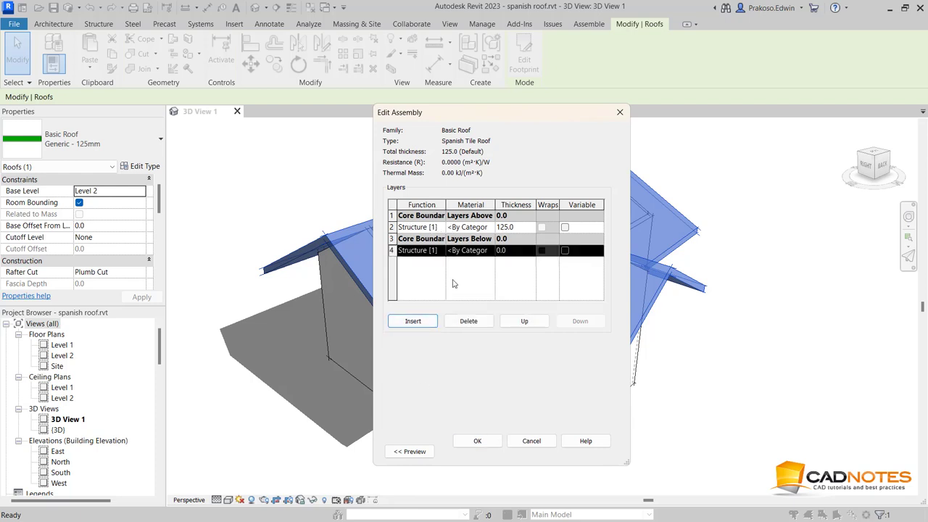
{"action": "left_click", "coordinate": [524, 321]}
{"action": "left_click", "coordinate": [523, 321]}
{"action": "left_click", "coordinate": [523, 322]}
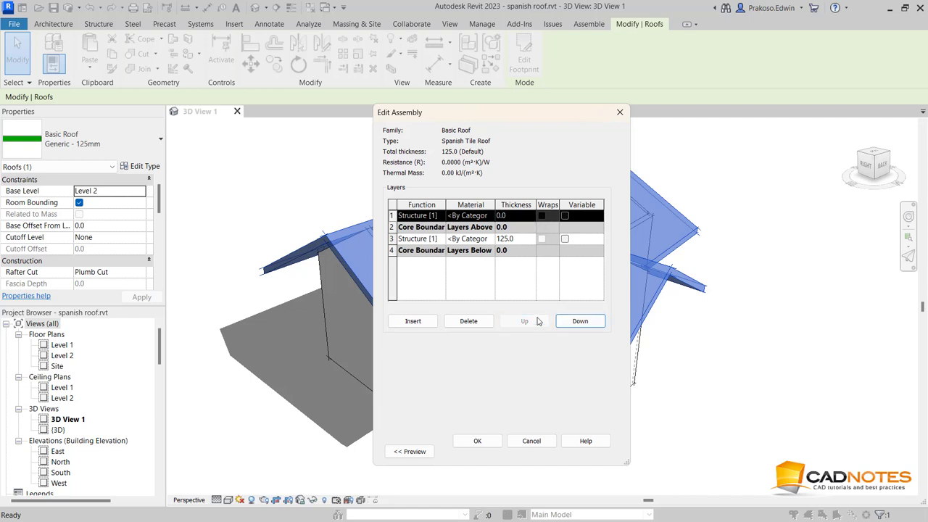
{"action": "left_click", "coordinate": [441, 216]}
{"action": "left_click", "coordinate": [432, 256]}
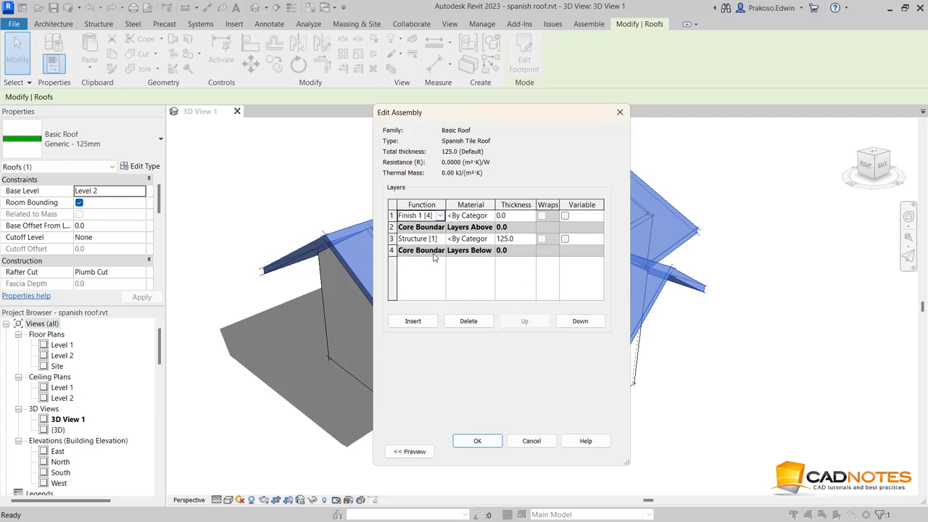
Assign the Spanish Tile Roof material to the Finish 1 [4] layer.
{"action": "left_click", "coordinate": [490, 216]}
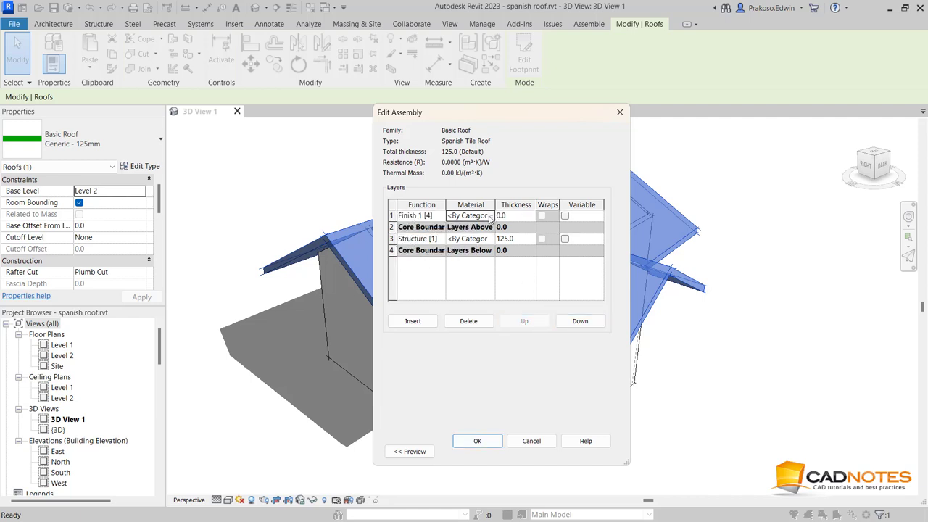
{"action": "left_click", "coordinate": [492, 216]}
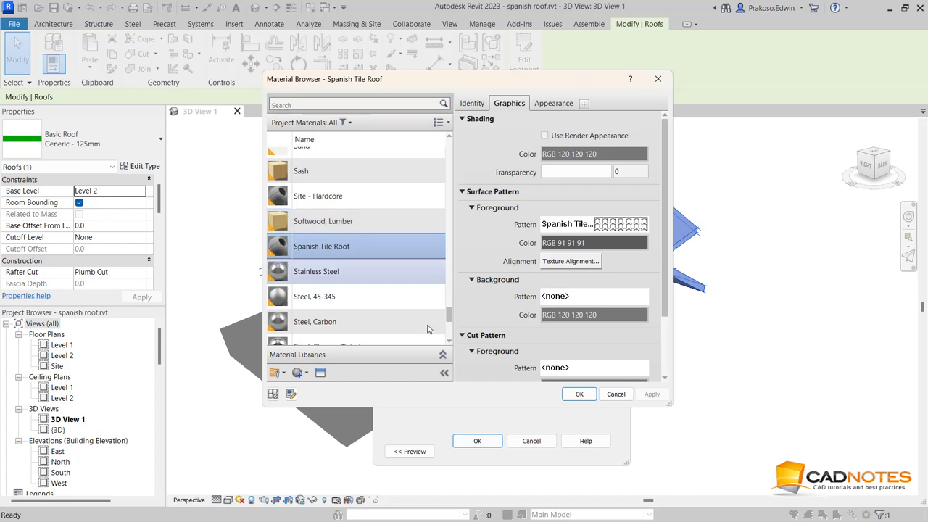
{"action": "scroll", "coordinate": [329, 255], "scroll_direction": "down", "scroll_amount": 1}
{"action": "left_click", "coordinate": [579, 393]}
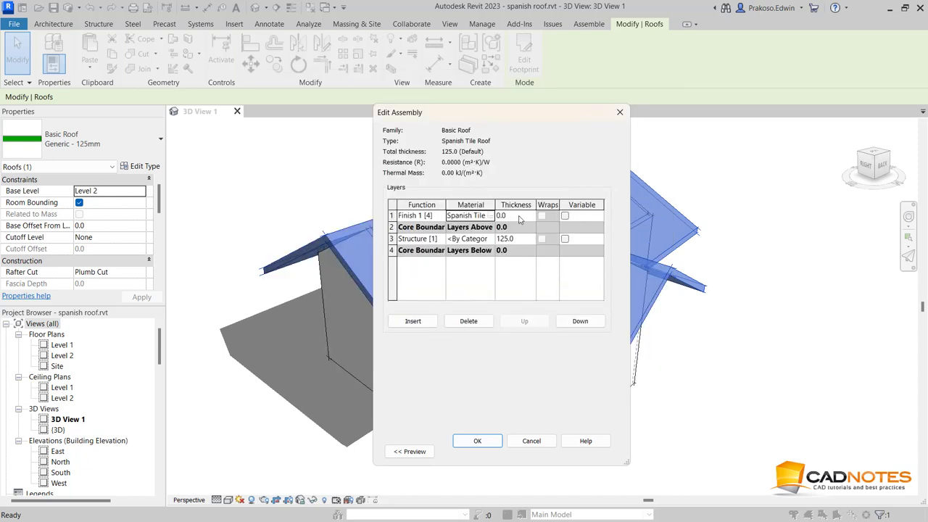
Set the finish layer's thickness to 20 mm, apply the type changes to the roof and deselect it.
{"action": "left_click", "coordinate": [520, 218]}
{"action": "type", "text": "20"}
{"action": "left_click", "coordinate": [477, 440]}
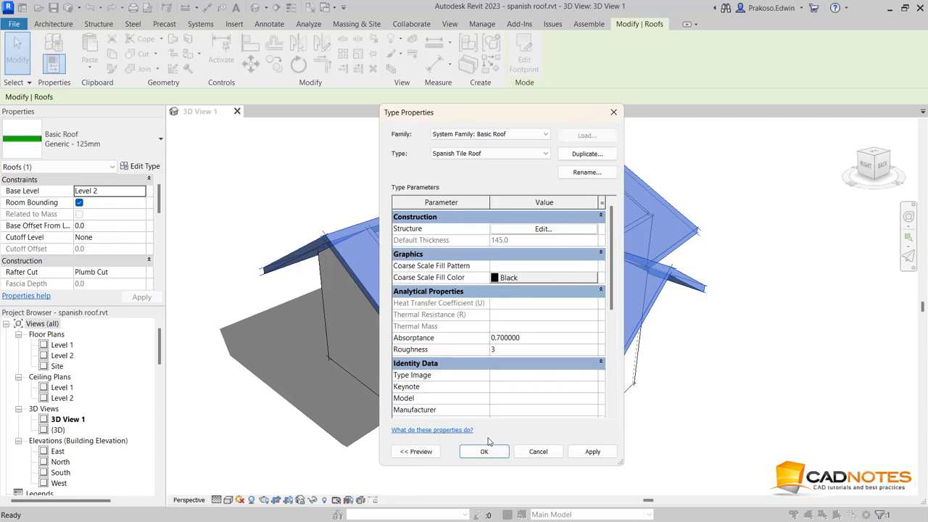
{"action": "left_click", "coordinate": [484, 450]}
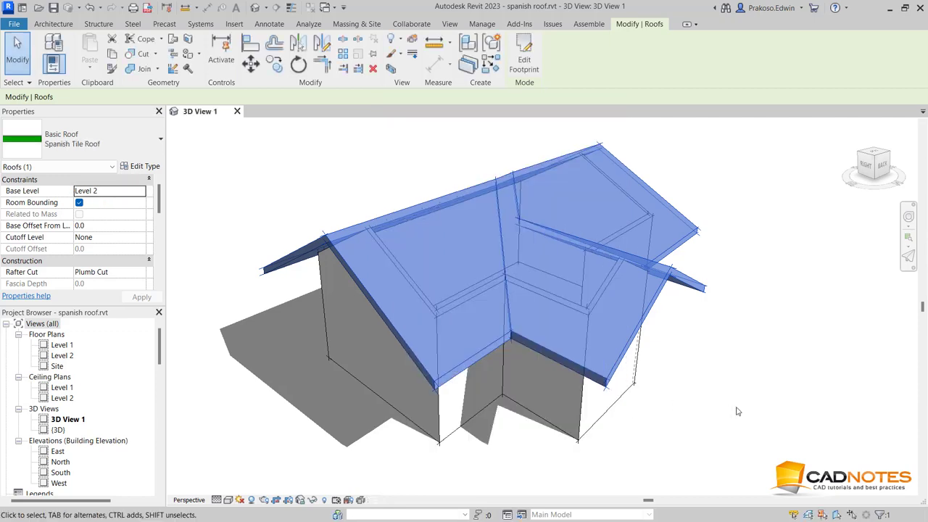
{"action": "left_click", "coordinate": [737, 412]}
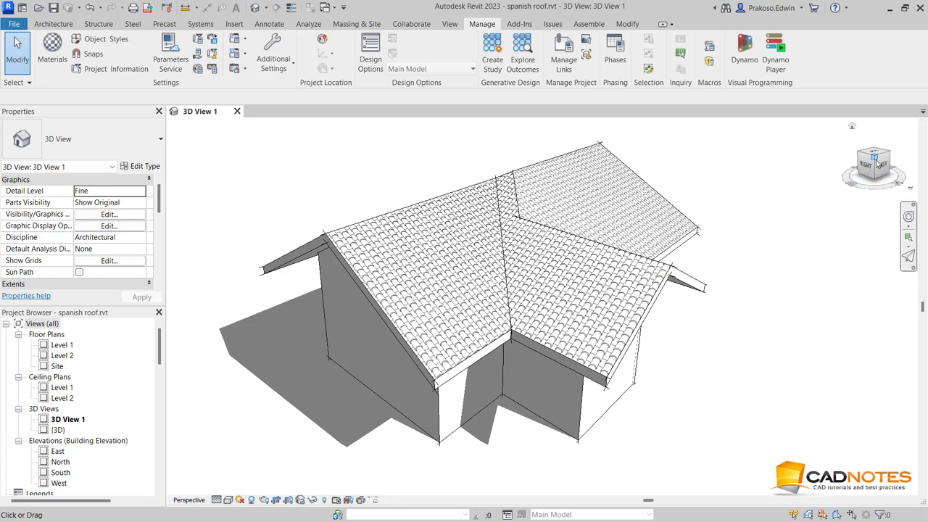
Examine the tile pattern on the roof slopes from a higher angle and from the top view.
{"action": "left_click_drag", "start_coordinate": [877, 162], "coordinate": [841, 174]}
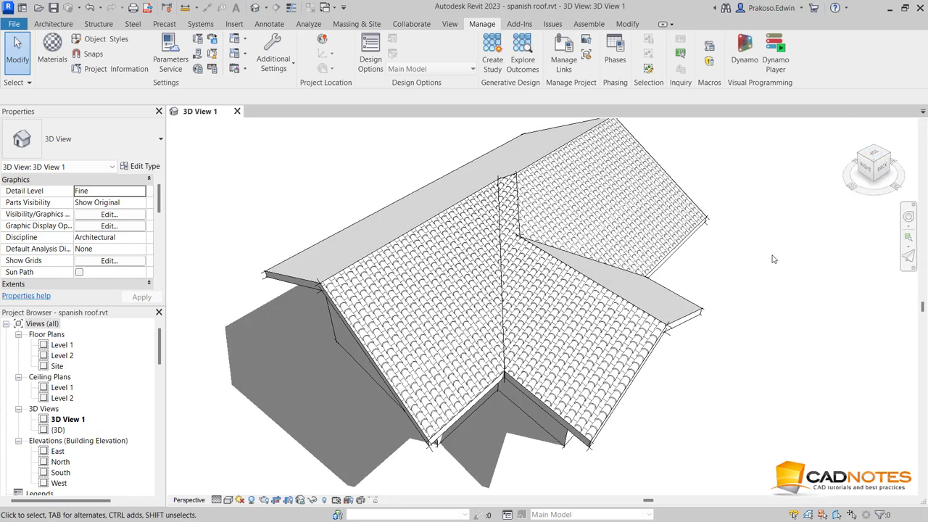
{"action": "middle_click_drag", "start_coordinate": [770, 272], "coordinate": [788, 296]}
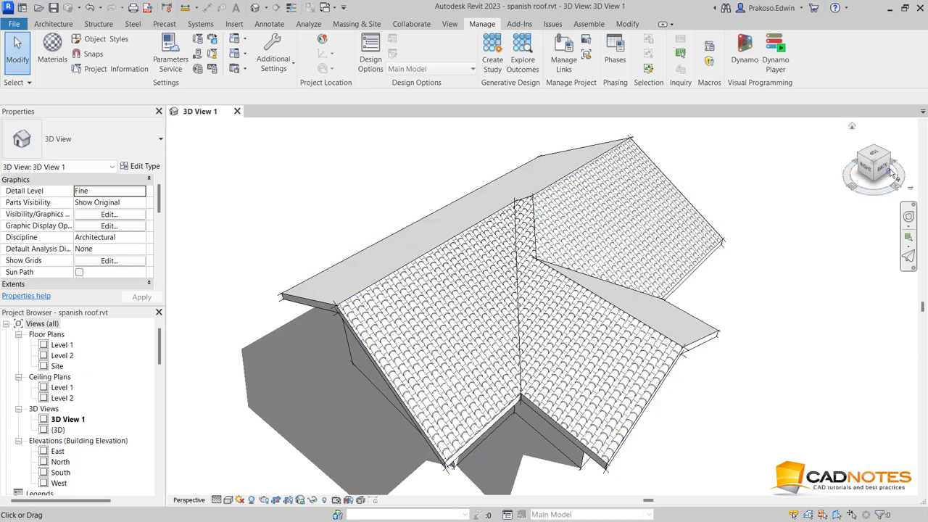
{"action": "left_click", "coordinate": [876, 156]}
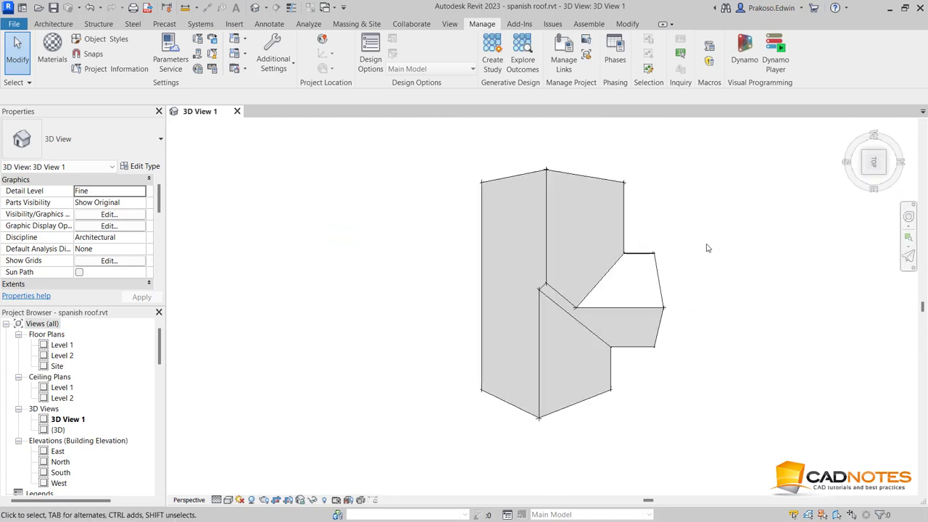